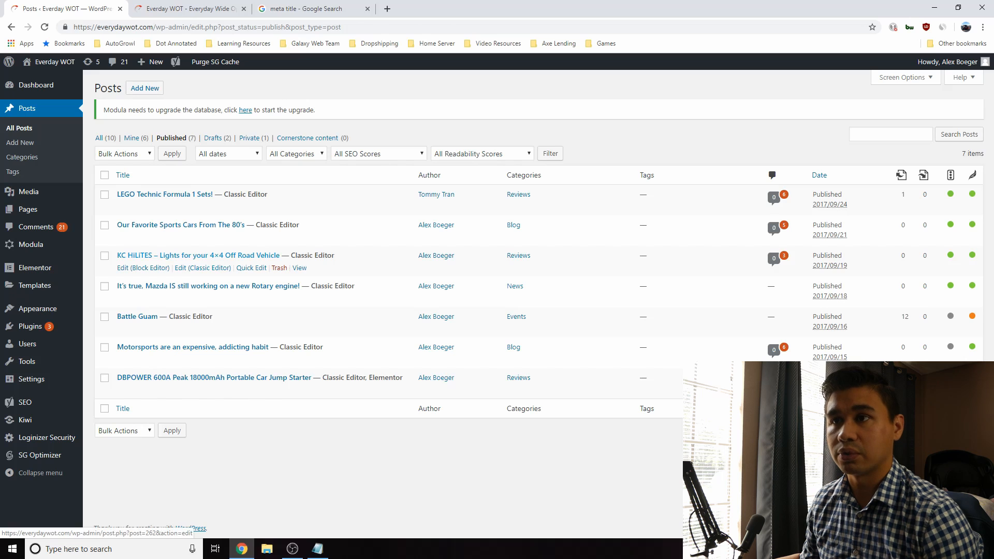
Open the KC HiLiTES lights post for editing and open its Yoast SEO snippet for editing
click(199, 255)
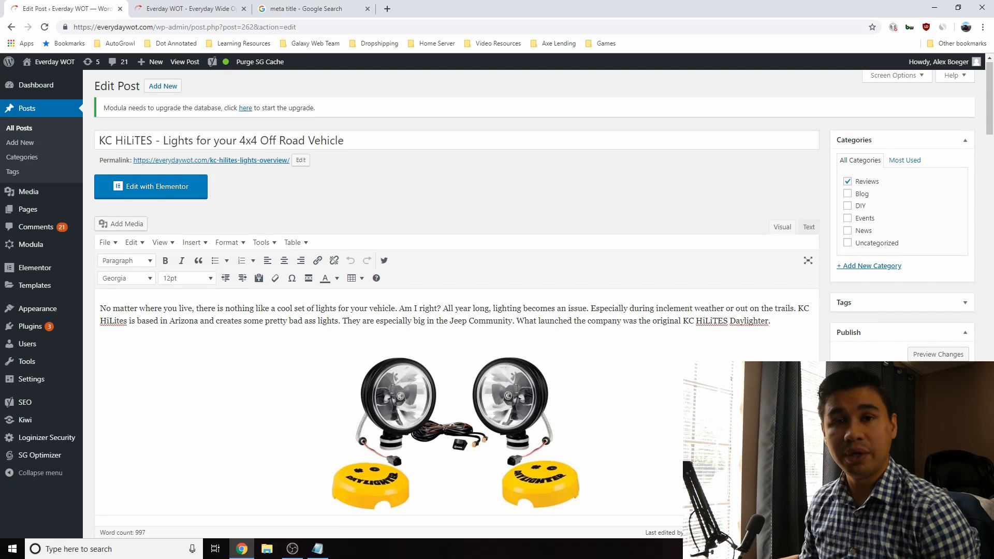
scroll(455, 311, down, 5)
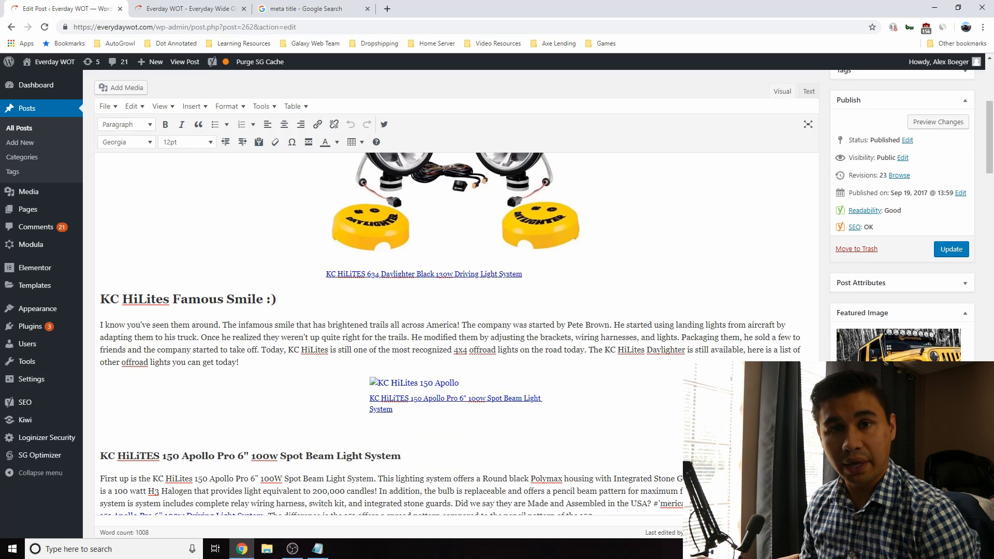
scroll(456, 334, down, 4)
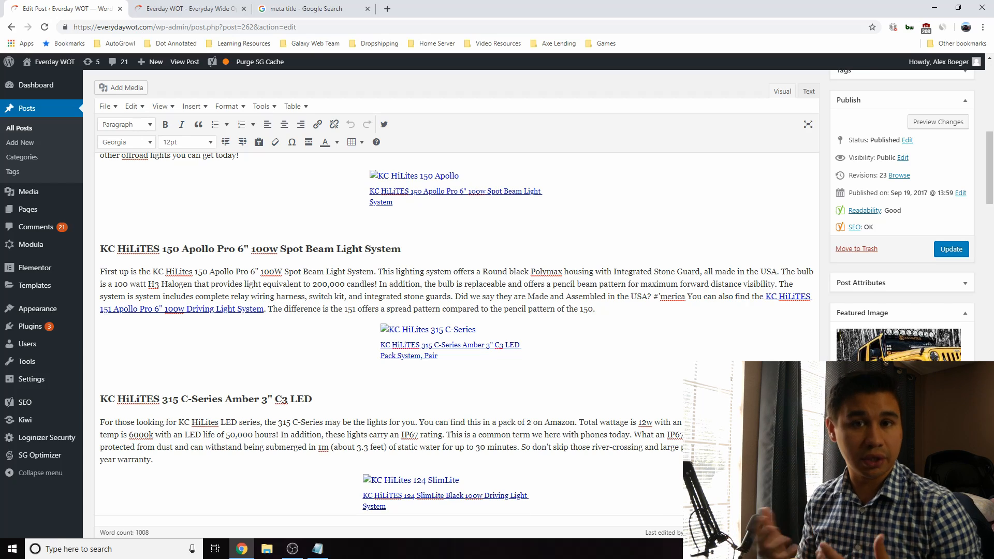
scroll(456, 334, down, 15)
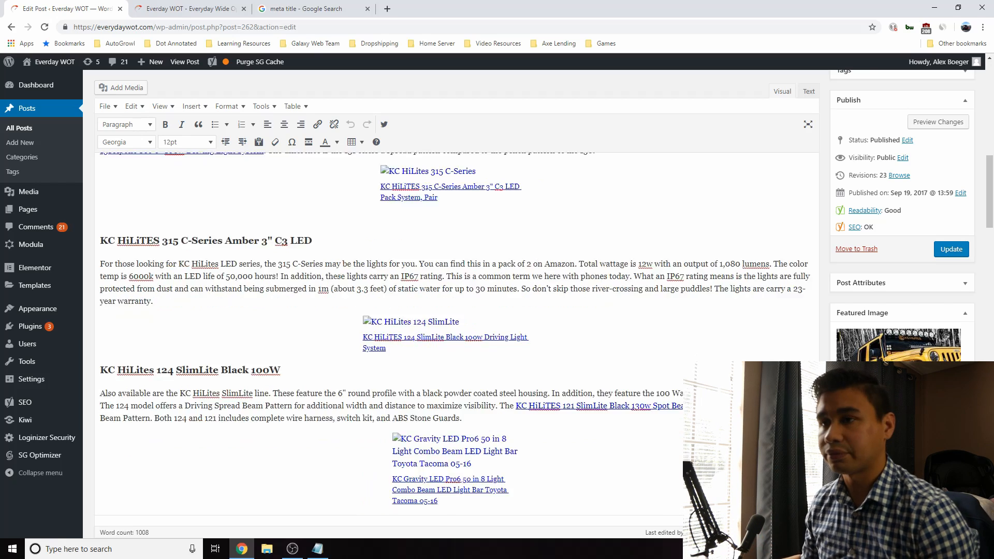
scroll(455, 334, down, 8)
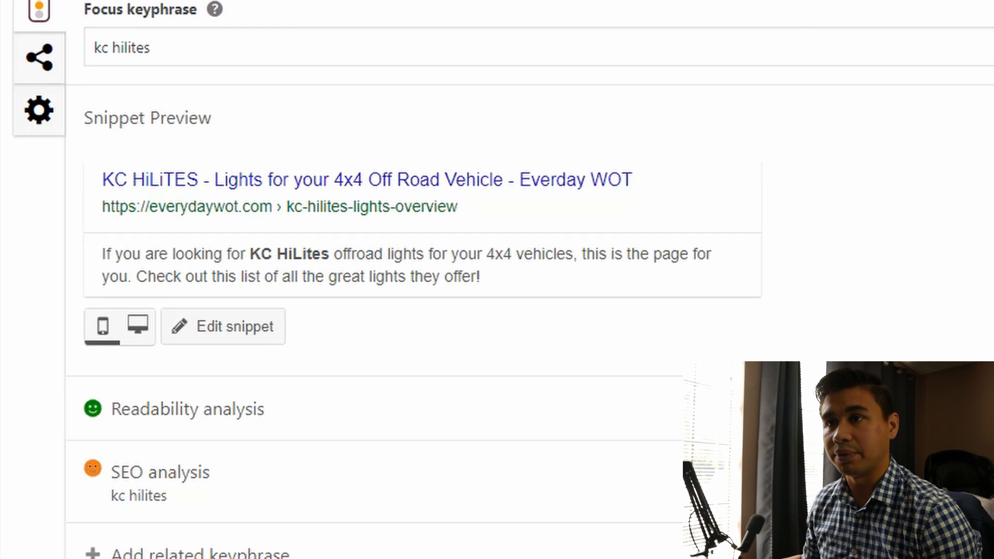
click(222, 326)
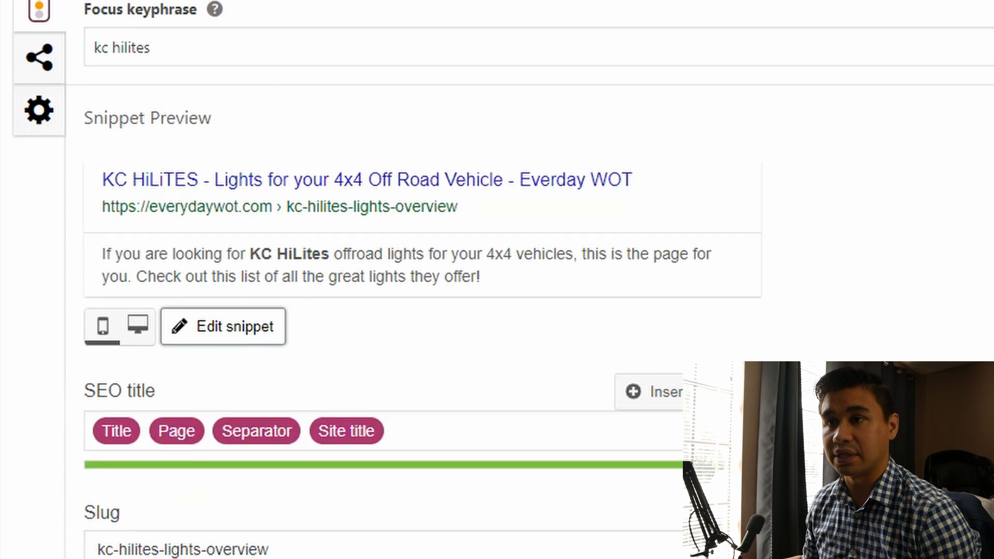
scroll(223, 326, down, 3)
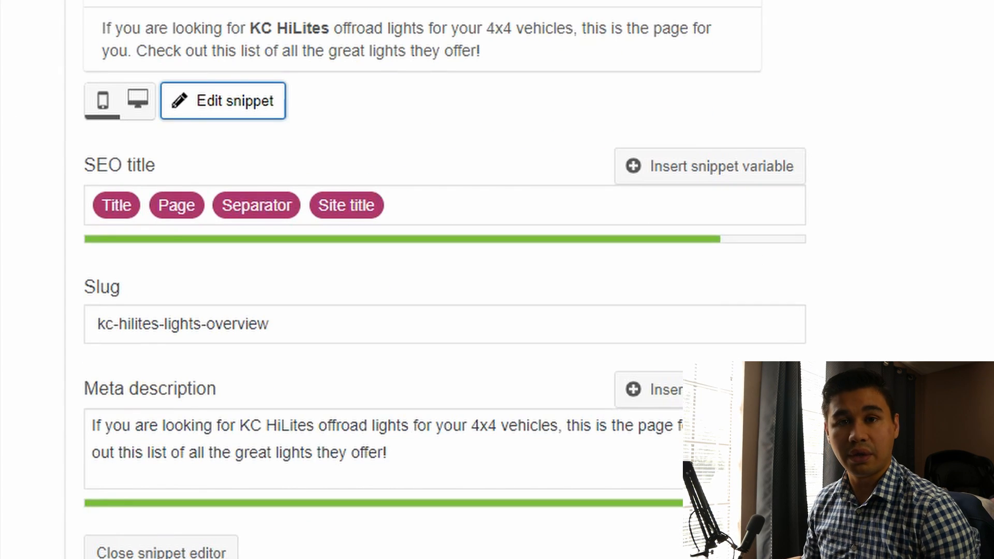
Clear all the snippet variables from the SEO title
click(390, 204)
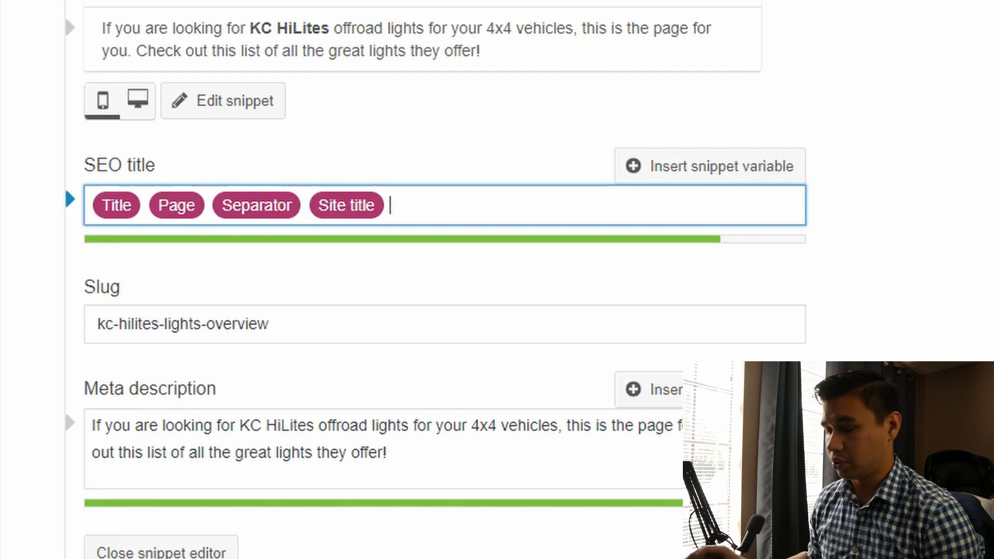
key(BackSpace)
key(BackSpace)
key(BackSpace)
key(BackSpace)
key(BackSpace)
key(BackSpace)
key(BackSpace)
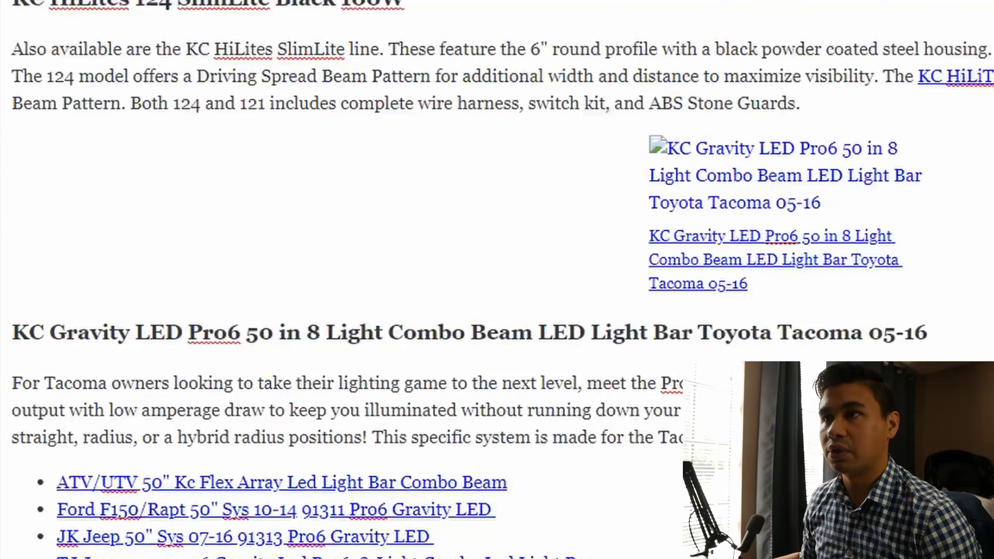
Review the post's headings and text, and check the focus keyphrase in the Yoast SEO section
scroll(497, 280, up, 15)
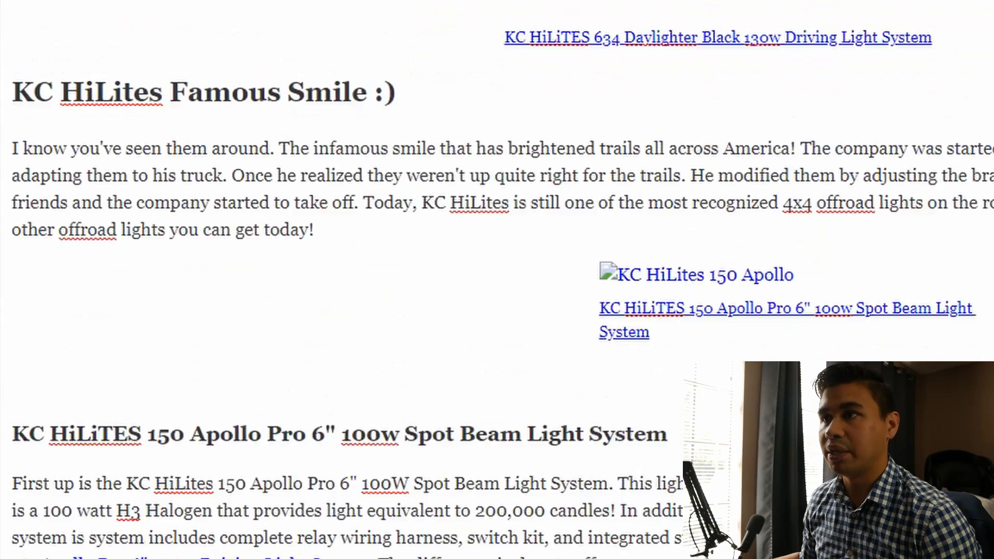
scroll(497, 279, down, 20)
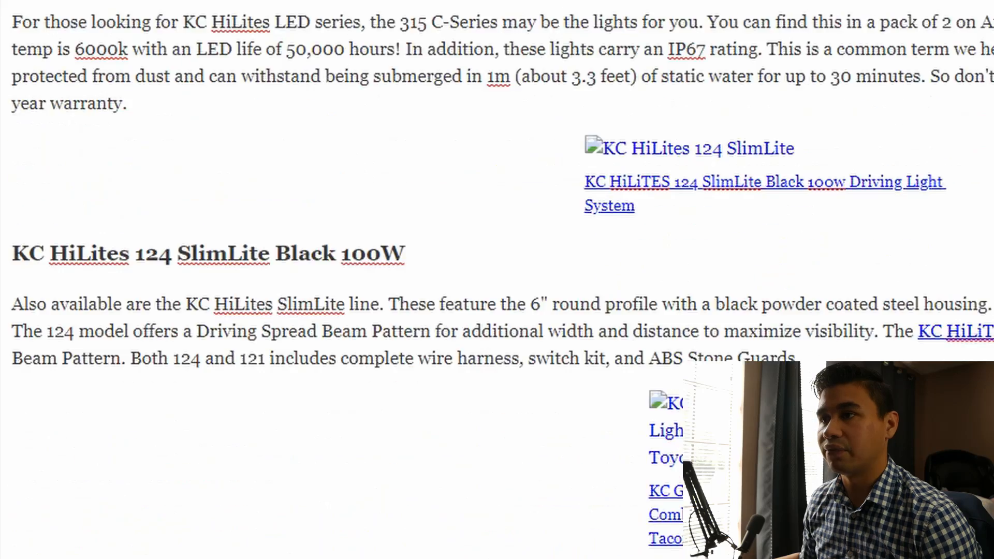
scroll(63, 392, down, 10)
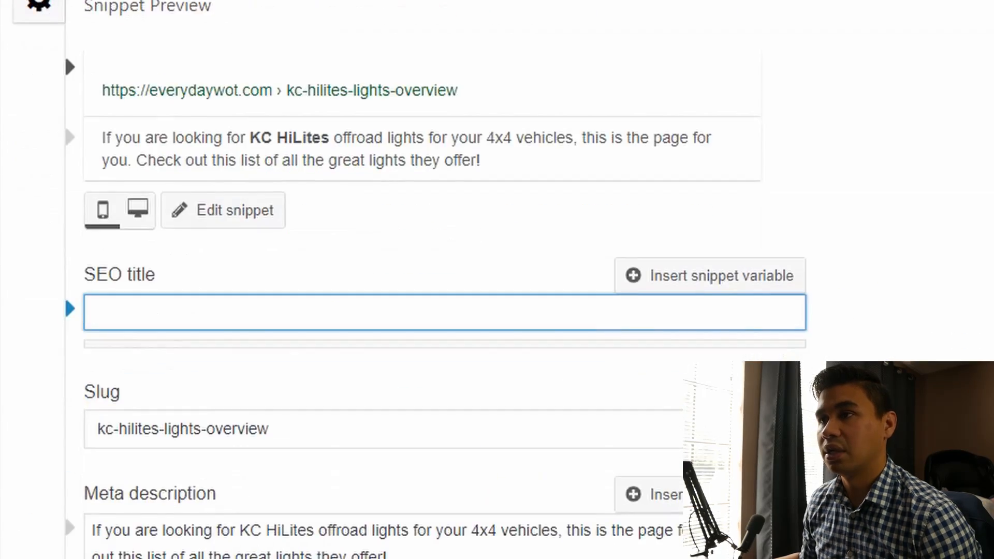
scroll(63, 513, up, 8)
scroll(63, 504, down, 4)
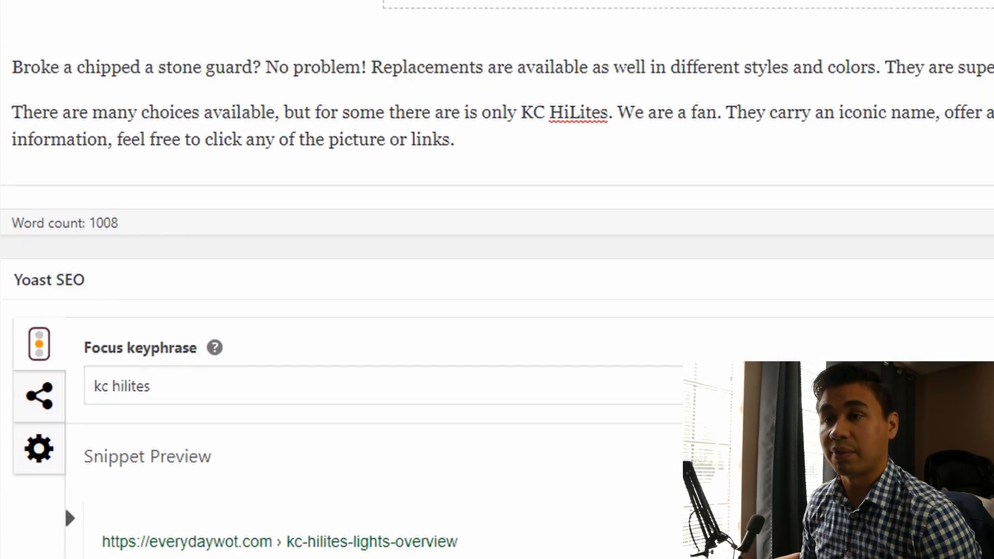
scroll(497, 279, down, 6)
triple_click(122, 47)
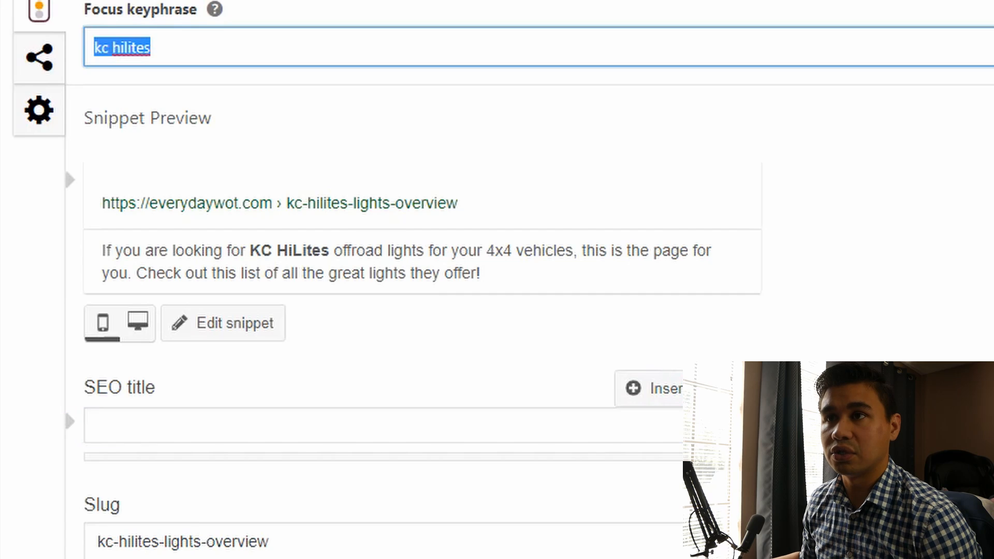
click(150, 47)
scroll(421, 262, down, 2)
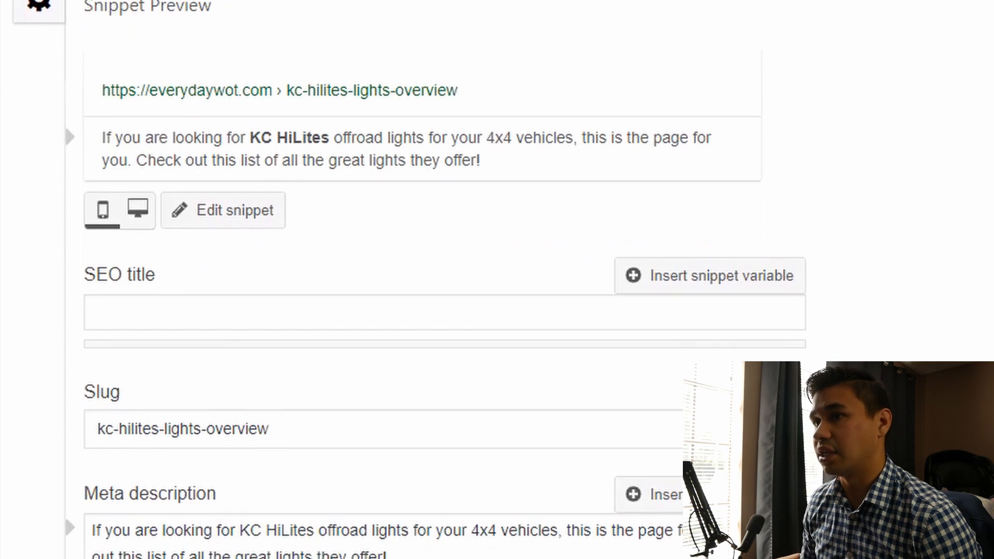
Enter "KC Hilights (See why these are the best" as the SEO title
click(92, 312)
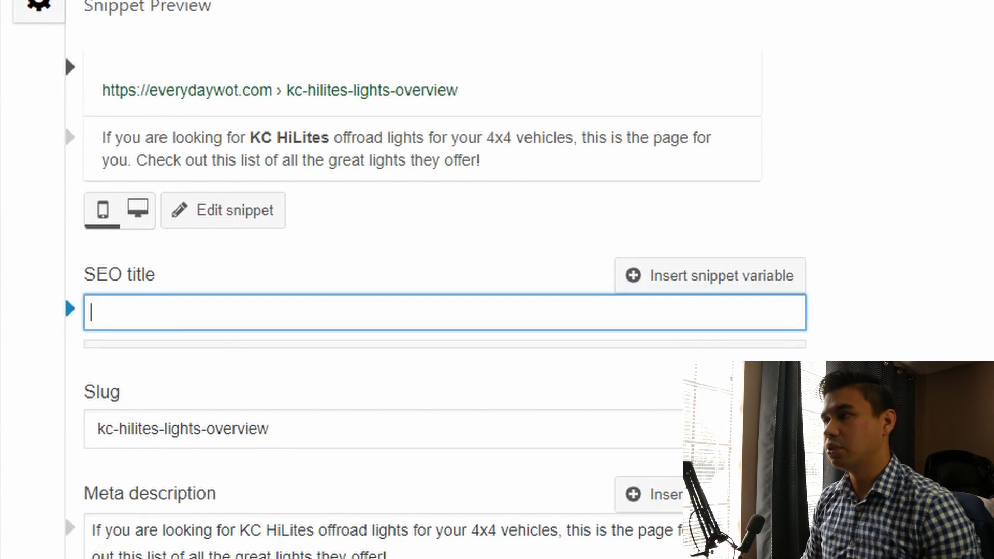
text(KC Hilights (Se)
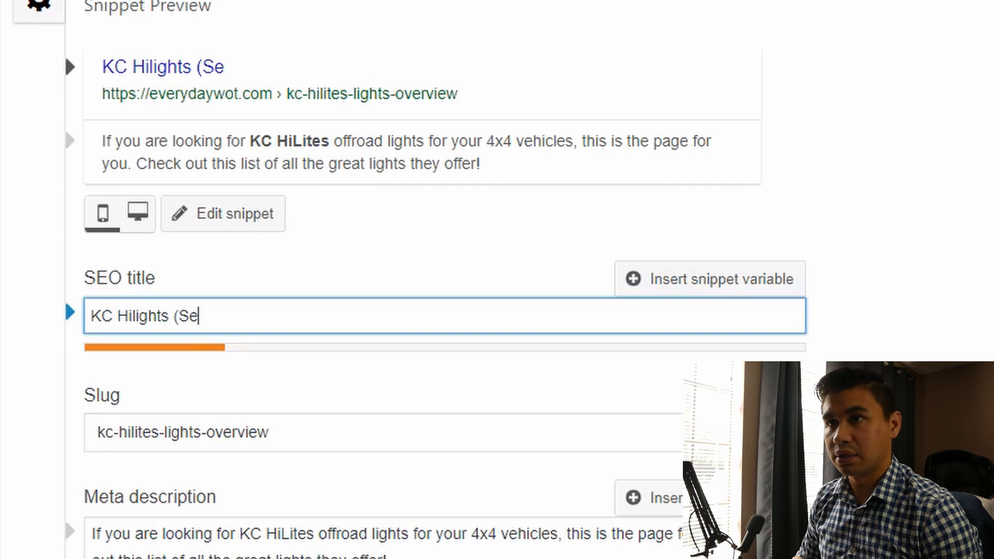
text(e)
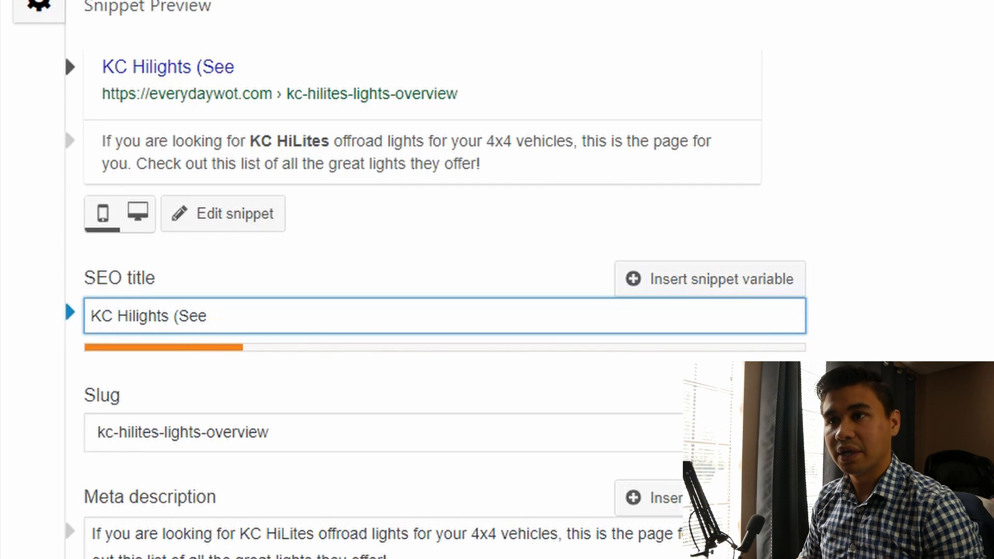
text( why these)
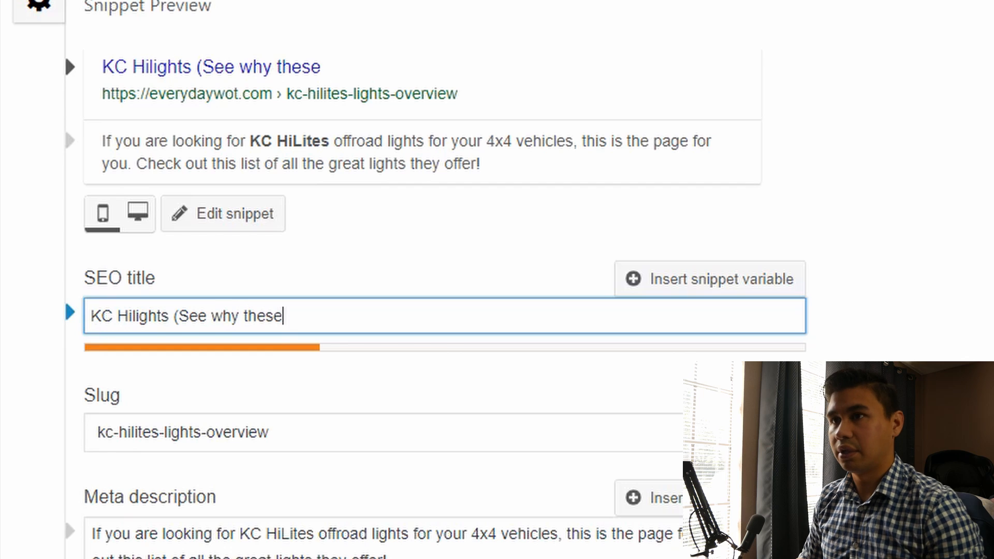
text( are the best)
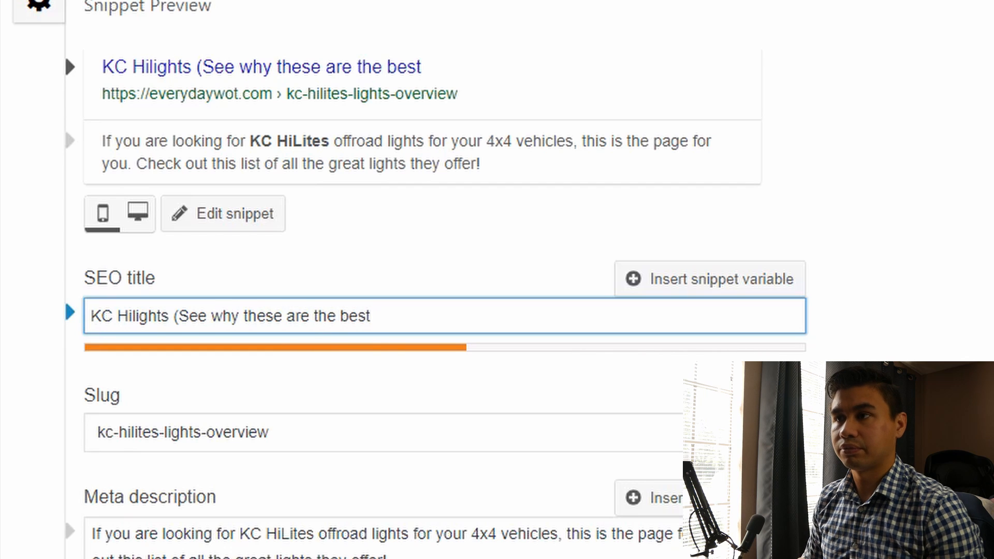
Replace the SEO title's wording after the opening parenthesis with "Check out some of the most used off road lights!)"
key(BackSpace)
key(BackSpace)
key(BackSpace)
key(BackSpace)
key(BackSpace)
key(BackSpace)
key(BackSpace)
key(BackSpace)
key(BackSpace)
key(BackSpace)
key(BackSpace)
key(BackSpace)
key(BackSpace)
key(BackSpace)
key(BackSpace)
key(BackSpace)
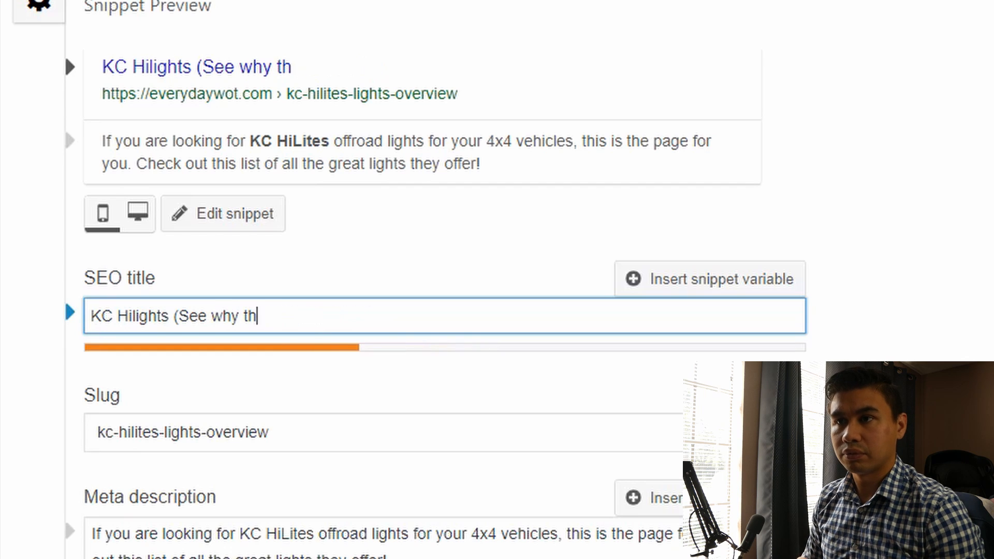
key(BackSpace)
key(BackSpace)
key(BackSpace)
key(BackSpace)
key(BackSpace)
key(BackSpace)
key(BackSpace)
key(BackSpace)
key(BackSpace)
key(BackSpace)
text(Check out so)
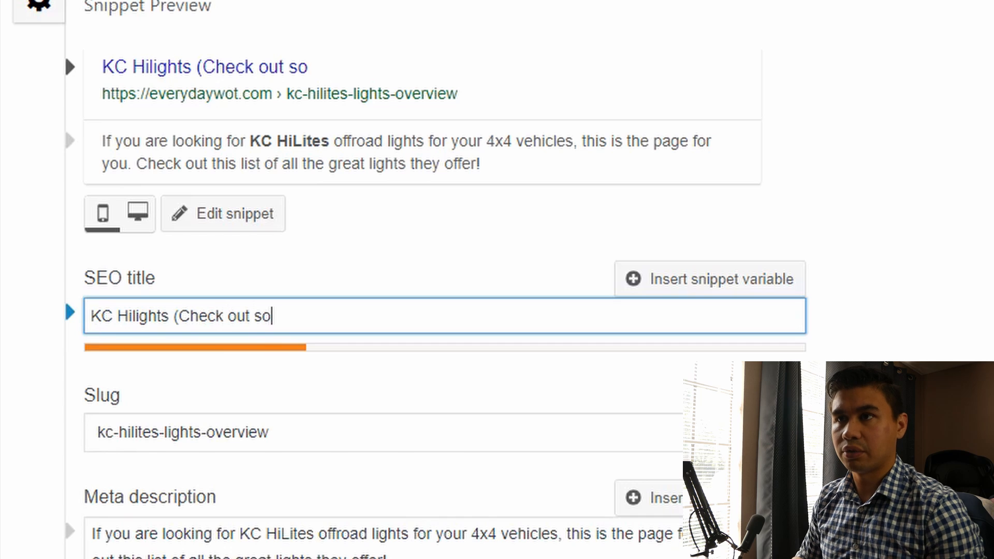
text(me of the most used )
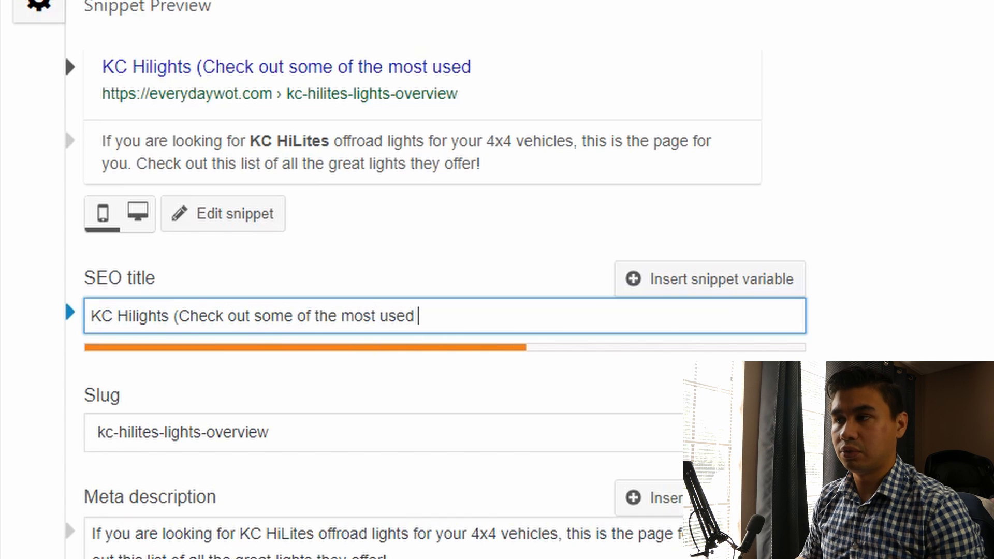
text(off )
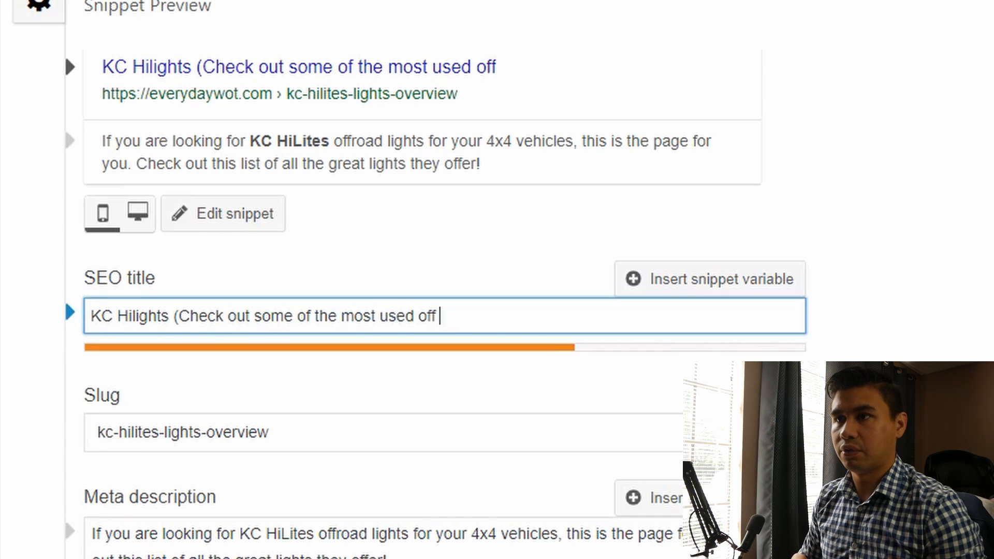
text(road lights!))
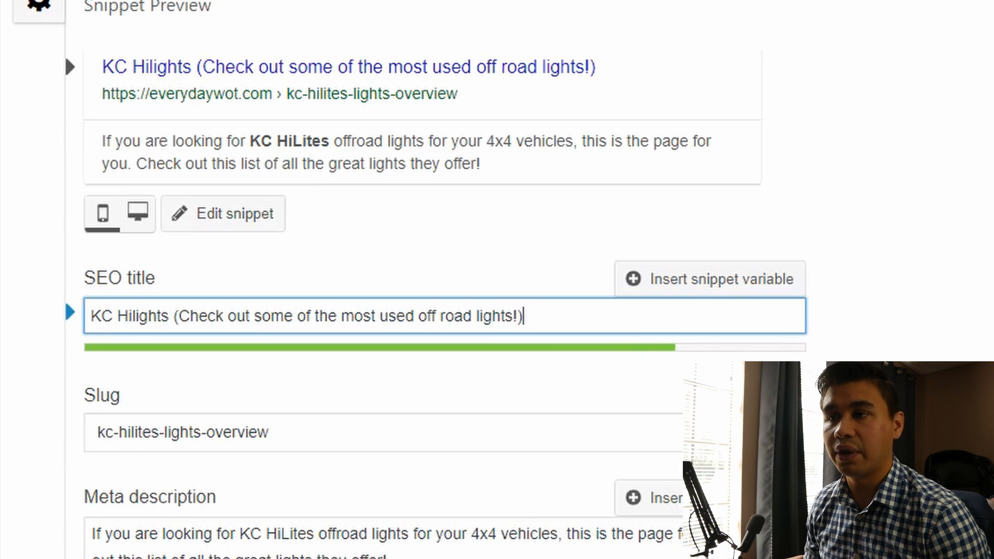
Try shortening the SEO title to "KC Hilights (C" and undo the deletion
scroll(445, 280, down, 1)
scroll(444, 280, down, 1)
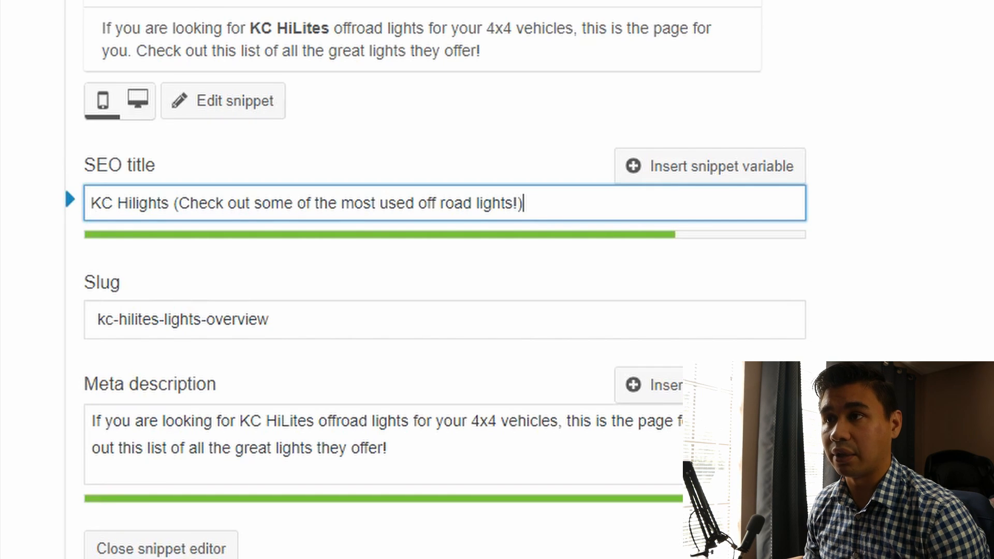
drag(523, 203, 191, 203)
key(BackSpace)
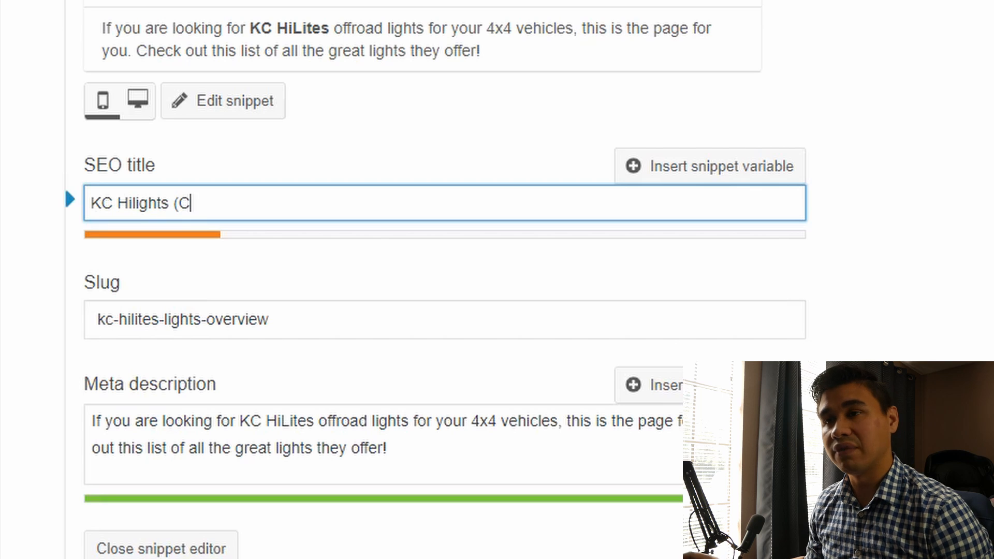
key(ctrl+z)
Append a long string of filler characters to the SEO title to test its length, and delete the filler
text(a;lskdjf)
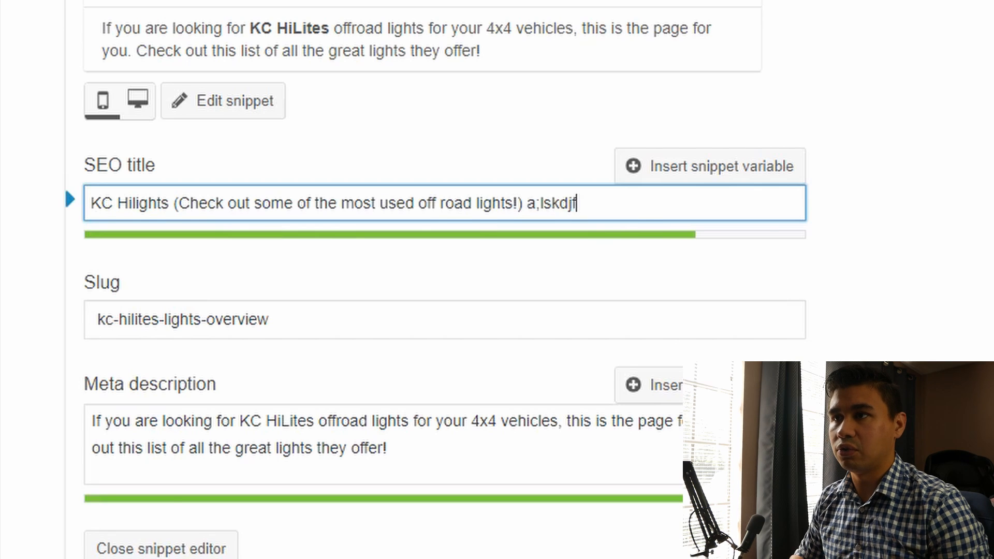
text(;alsdkjf;alskdjf;alskdjf;alskd)
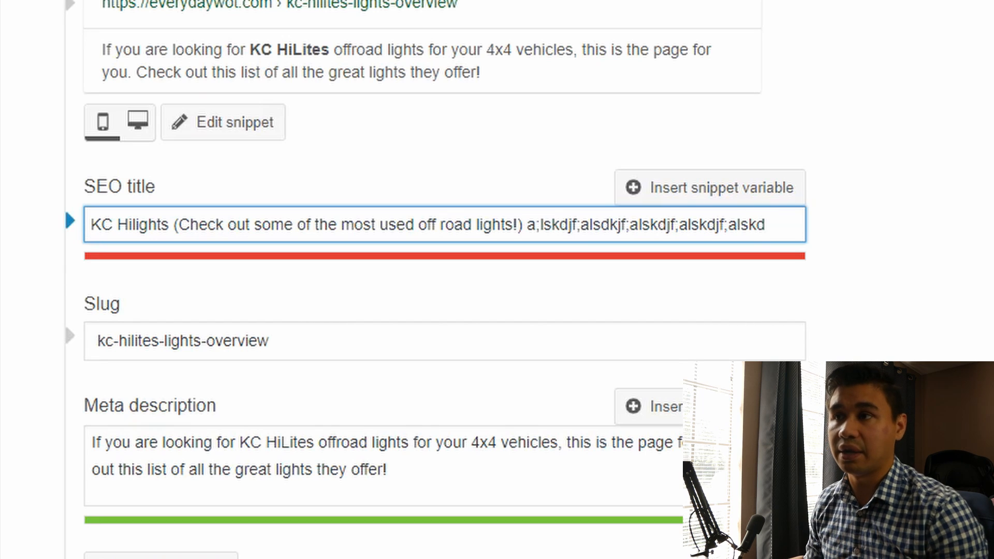
drag(527, 225, 765, 224)
key(BackSpace)
key(BackSpace)
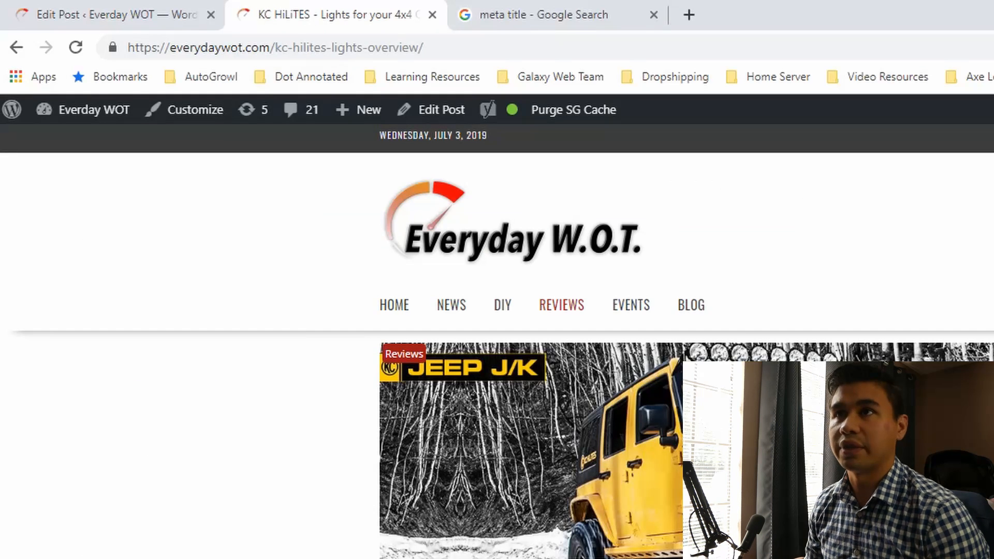
Examine the slug part of the published KC HiLiTES post's web address
click(269, 47)
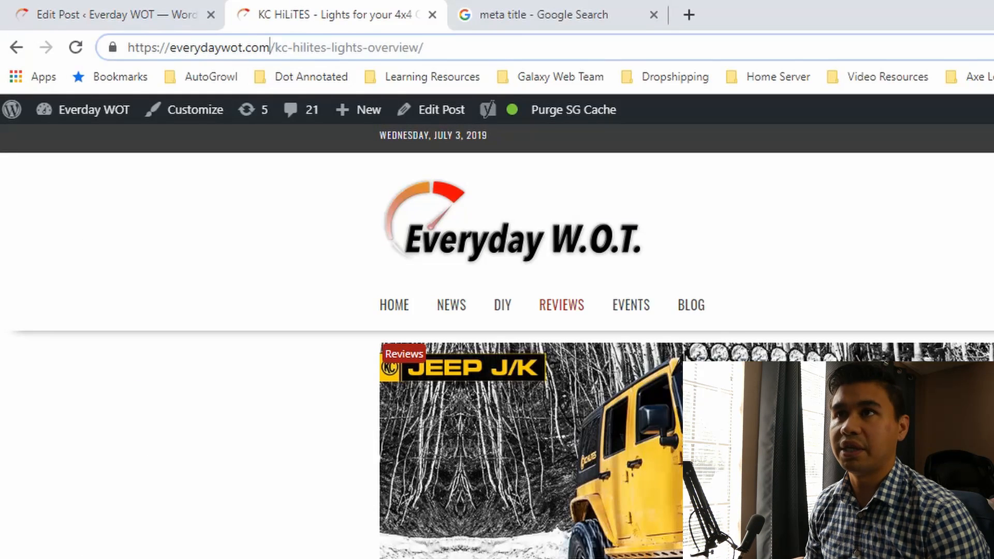
key(shift+End)
key(End)
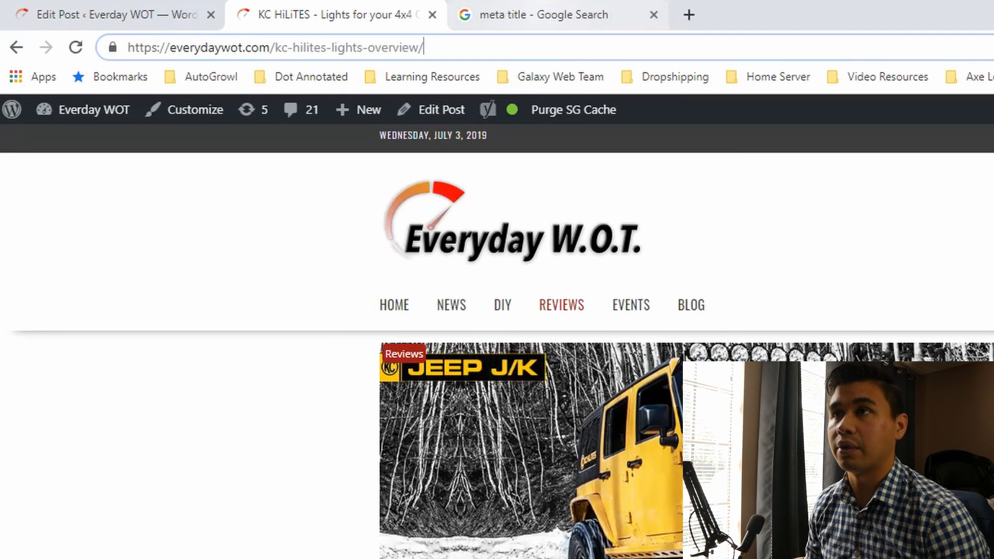
Look at how titles and page addresses appear in the "meta title" Google results, and return to the post editor
click(543, 15)
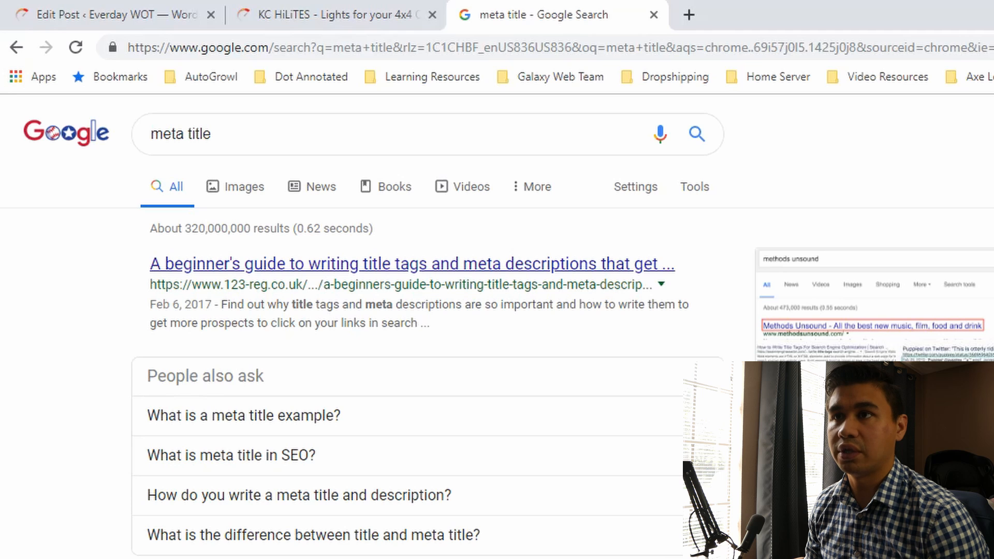
scroll(414, 311, down, 3)
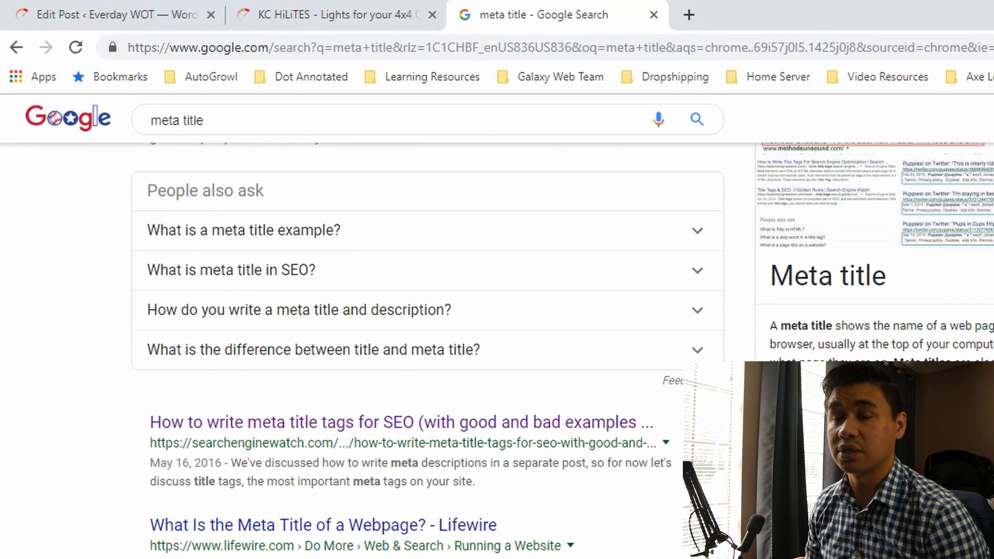
click(334, 15)
click(115, 15)
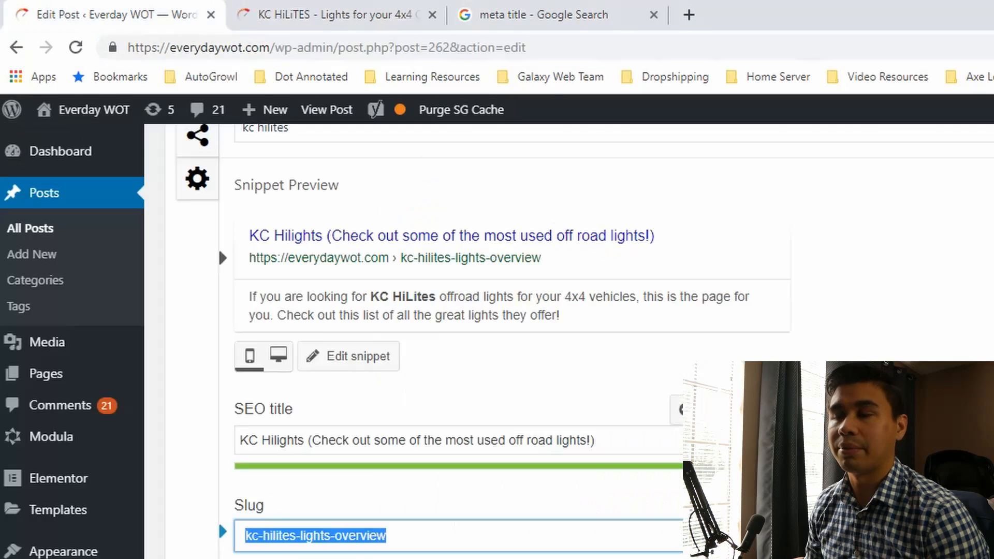
Cut the slug back to "kc-hilites-" by removing "lights-overview" from its end
drag(245, 535, 334, 535)
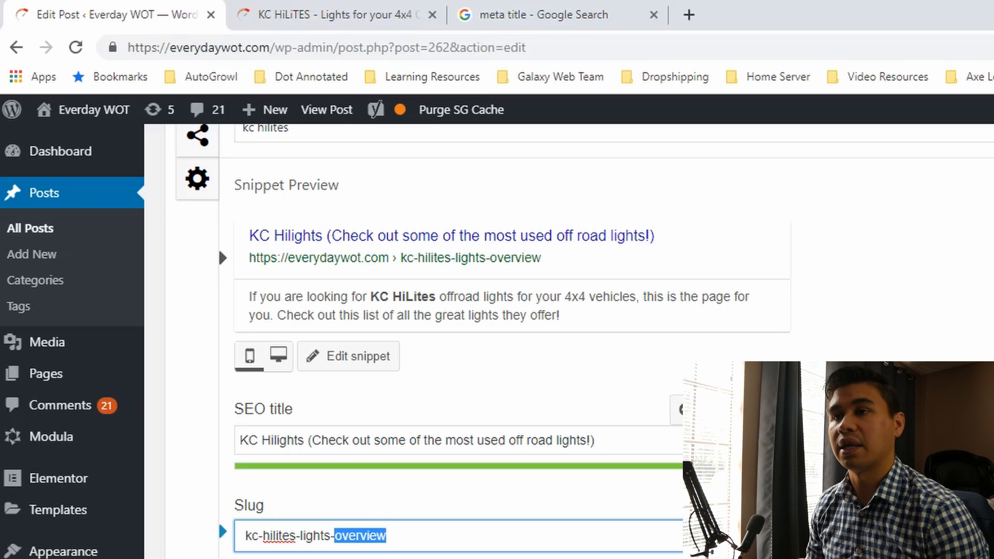
key(BackSpace)
key(BackSpace)
key(BackSpace)
key(BackSpace)
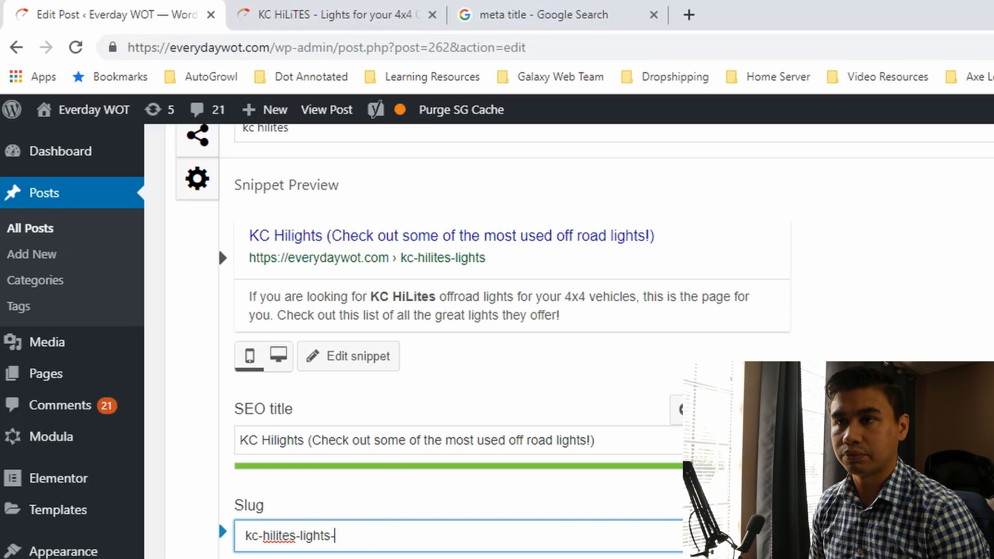
key(BackSpace)
key(BackSpace)
key(BackSpace)
key(BackSpace)
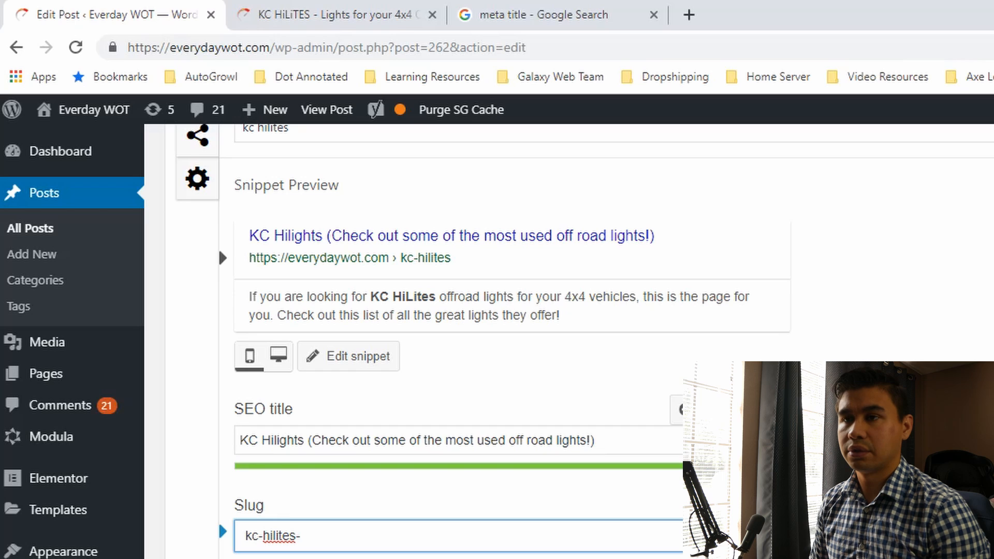
Complete the slug as "kc-hilites-see-why-they're-the-best"
text(li)
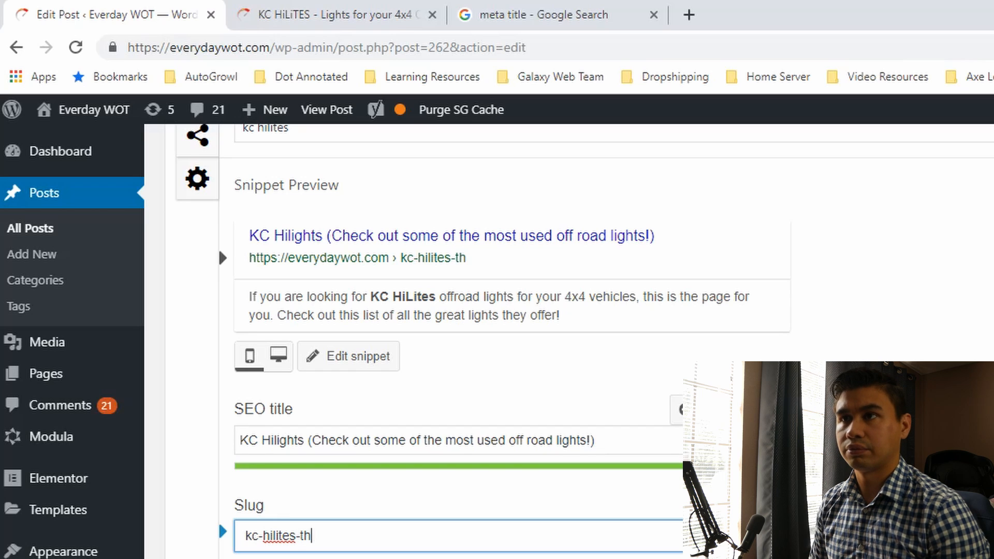
key(BackSpace)
key(BackSpace)
text(see-w)
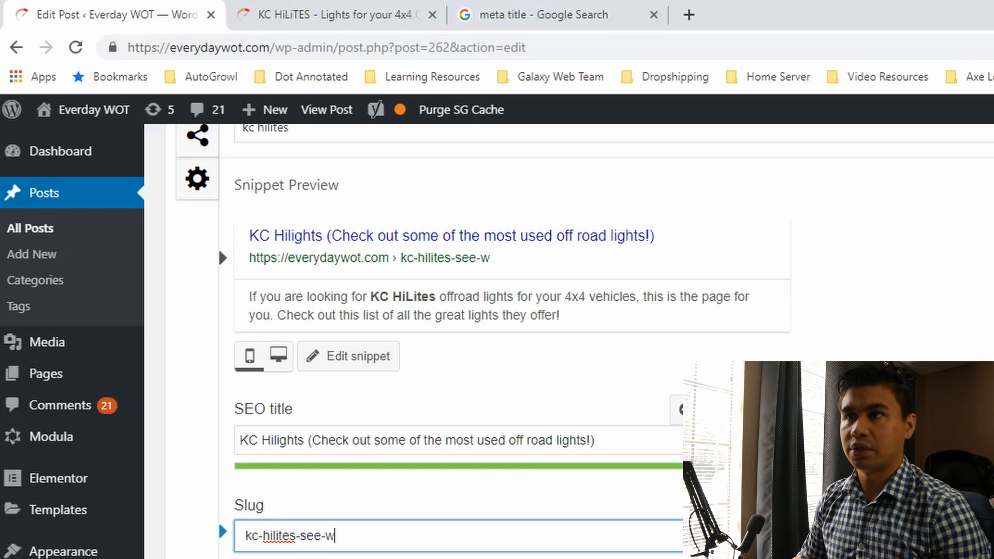
text(hy-they)
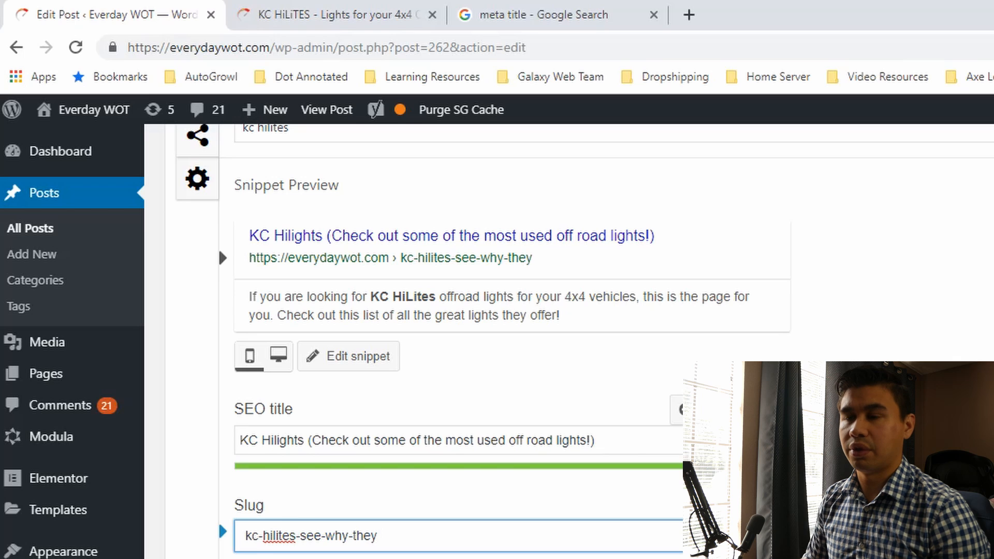
text('re-)
key(BackSpace)
key(BackSpace)
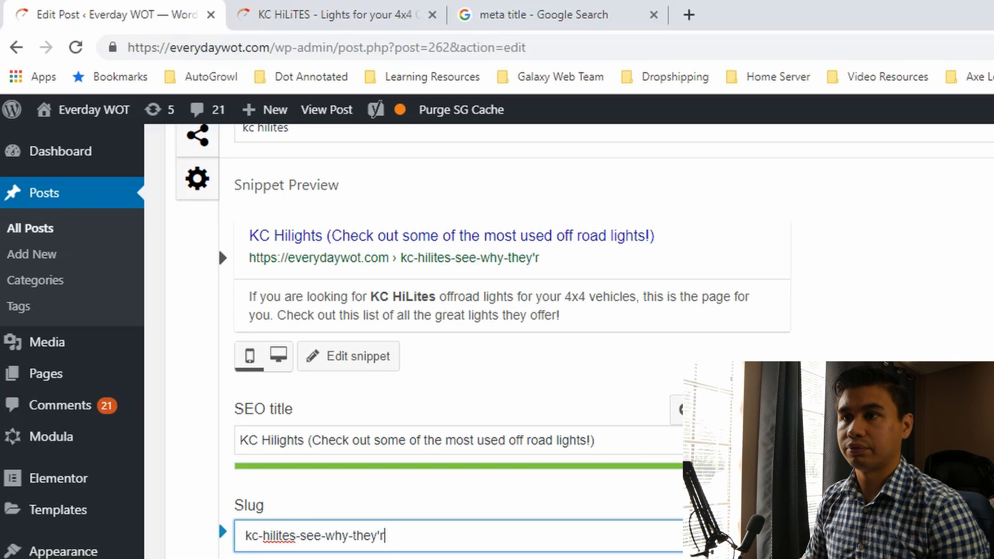
text(e)
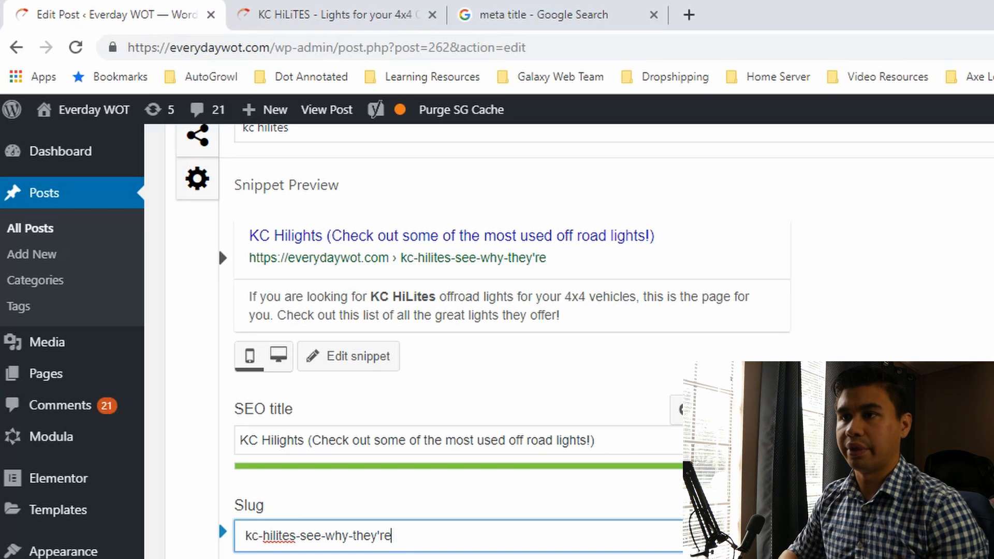
text(-the-best)
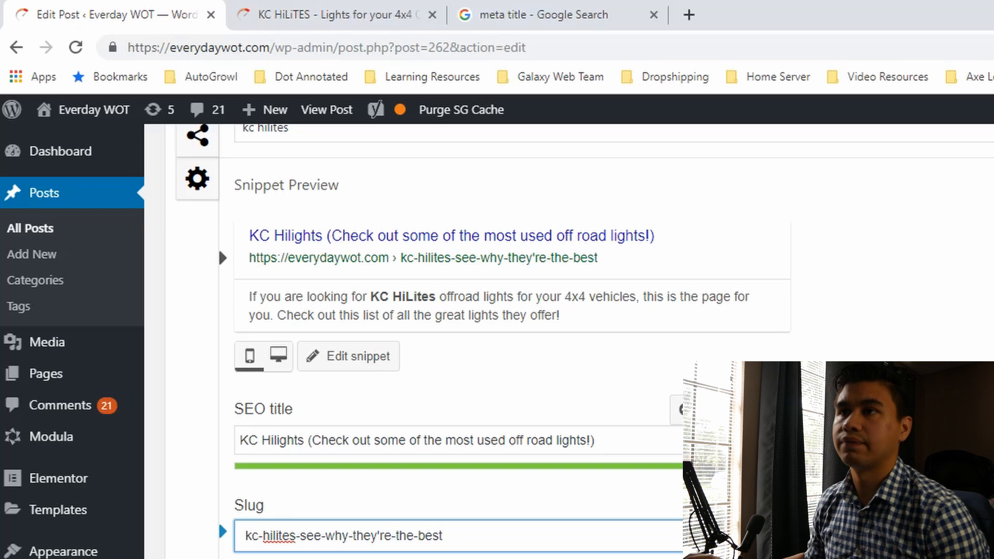
Replace the meta description with "KC Hilights have been in the off road scene for quite a while.", a top lights review sentence and "Learn more."
key(Tab)
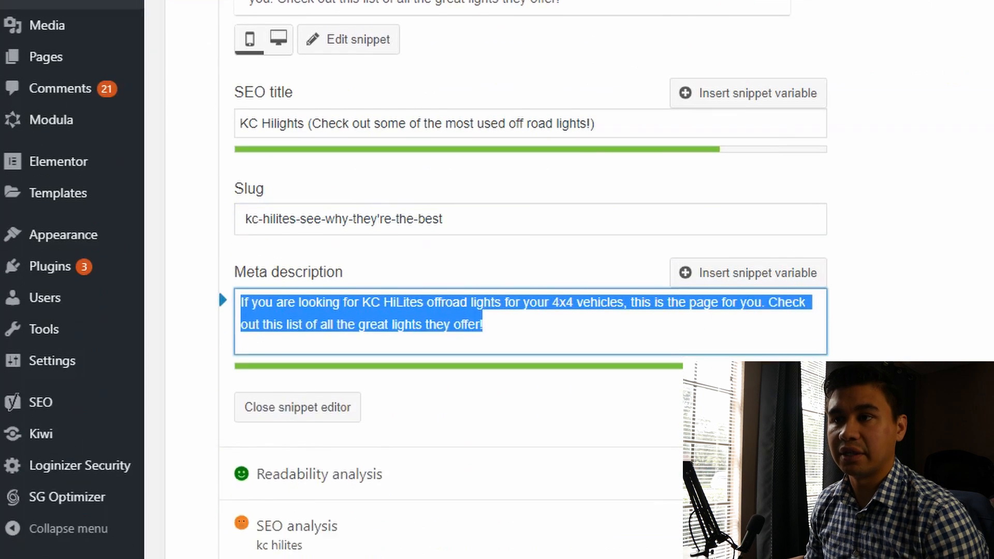
key(BackSpace)
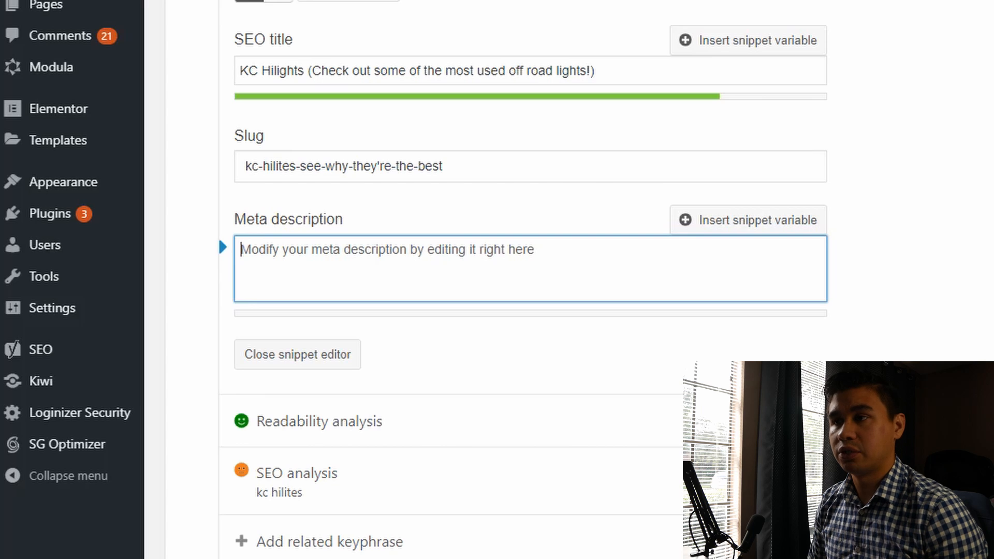
text(KC Hilights have been in the off road scene for quite a while. In this page we are going to review the top lights off road enthusiasts use! Learn more.)
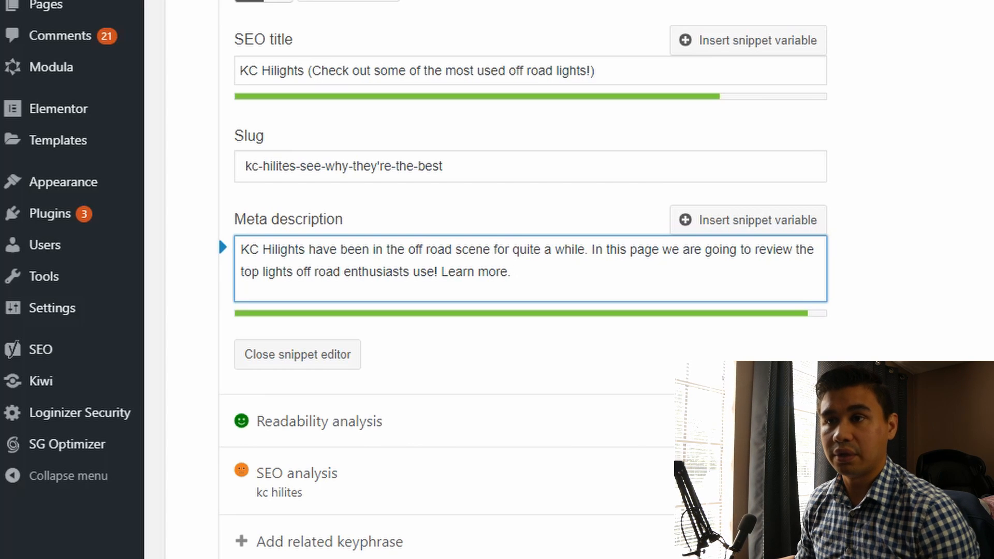
Review the meta description's opening words and closing "Learn more.", and look over the analysis sections and the post content
click(271, 248)
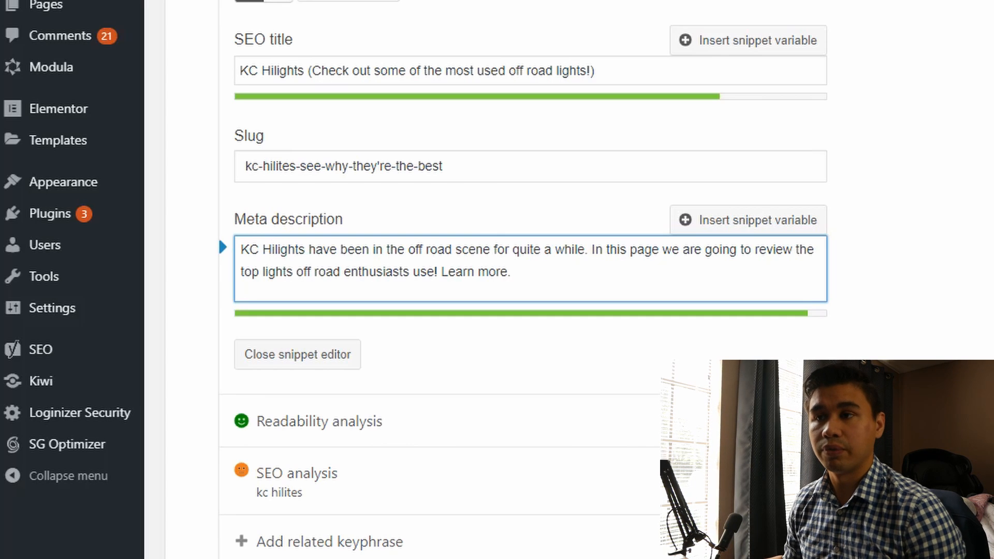
drag(241, 249, 541, 249)
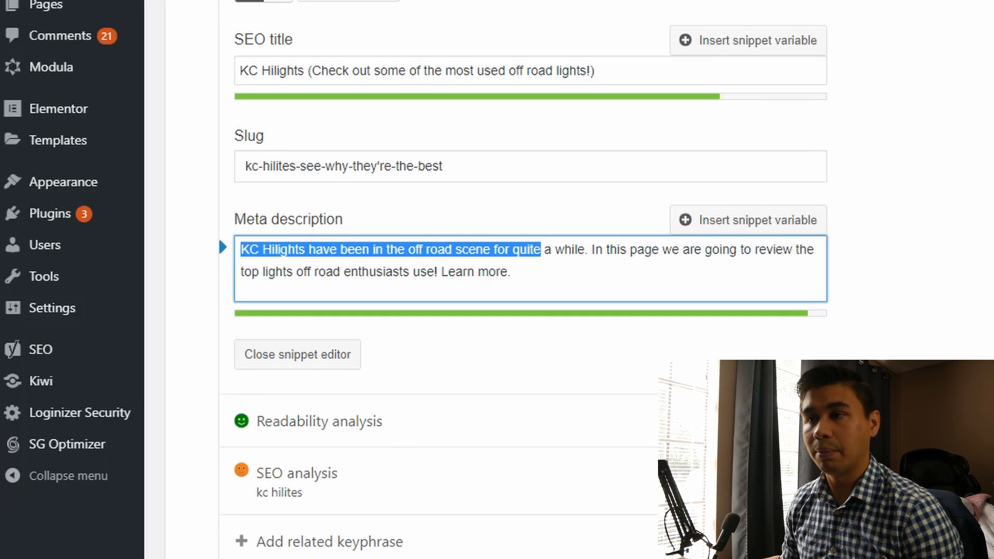
click(540, 249)
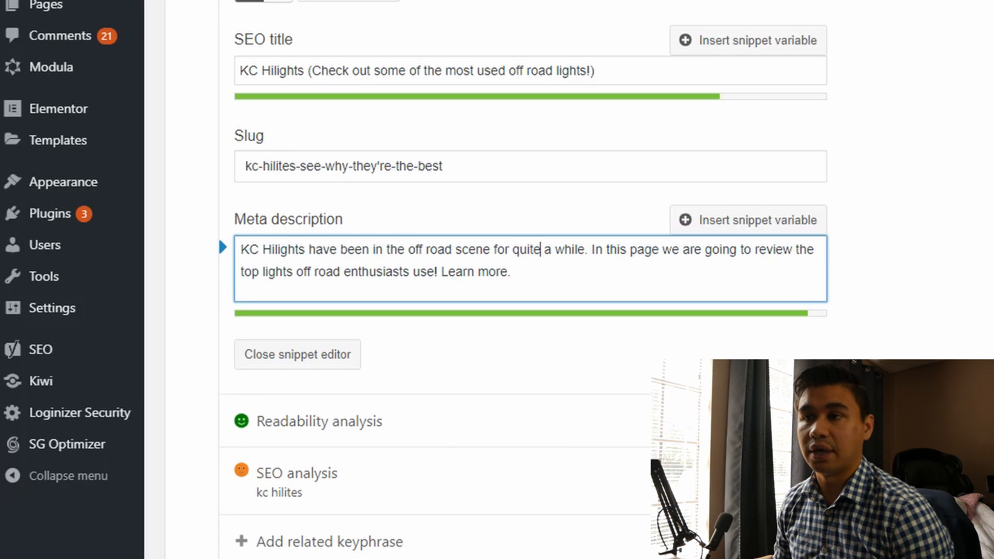
drag(441, 272, 512, 272)
click(512, 272)
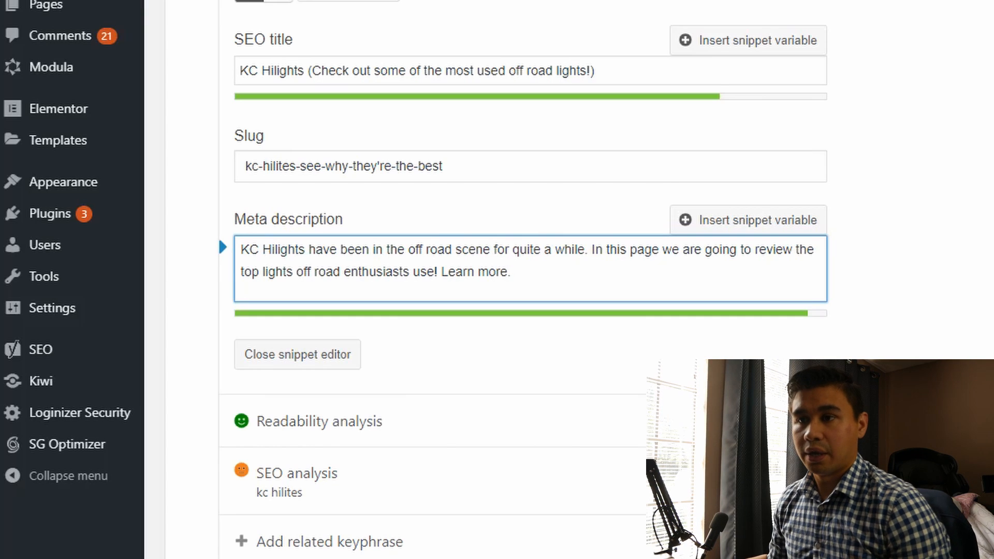
scroll(517, 279, down, 2)
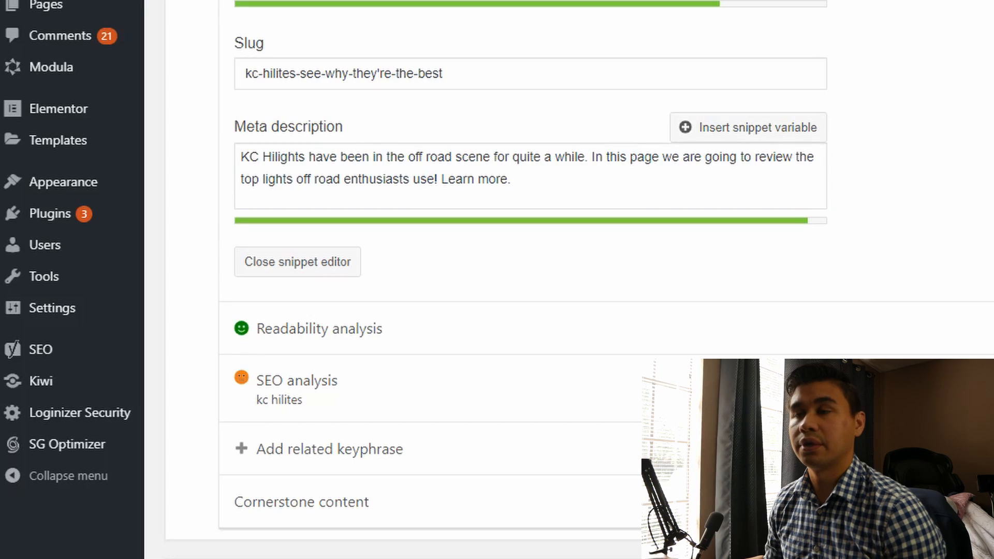
scroll(517, 280, up, 10)
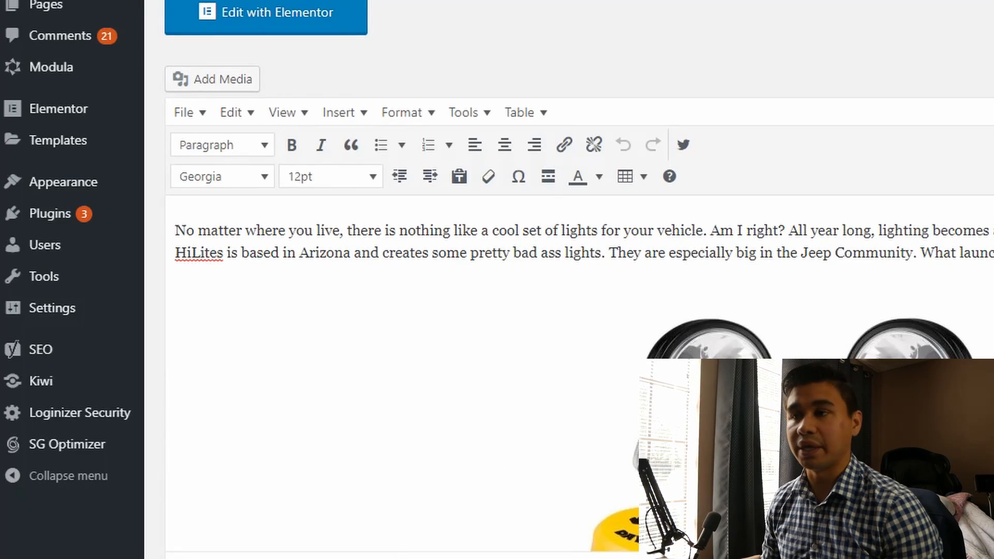
scroll(466, 259, down, 1)
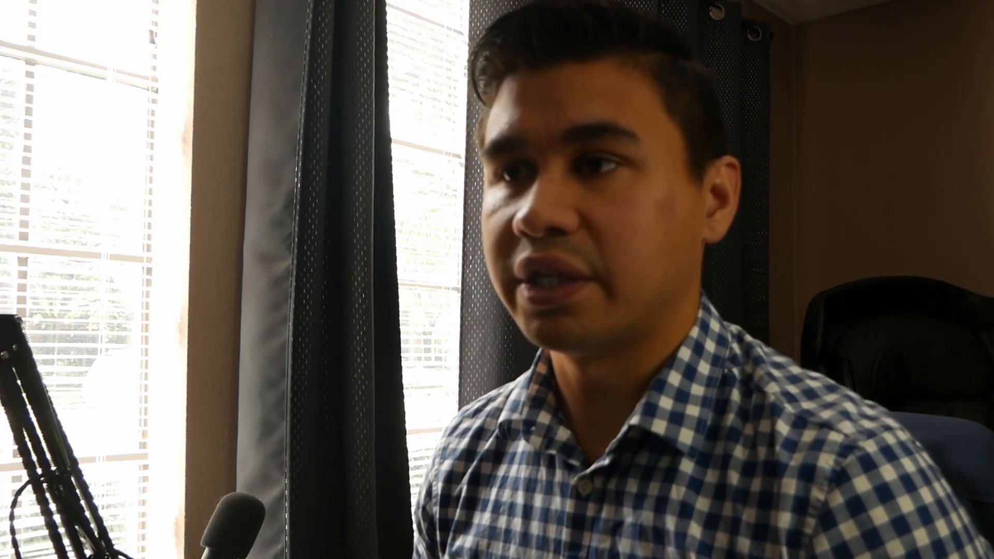